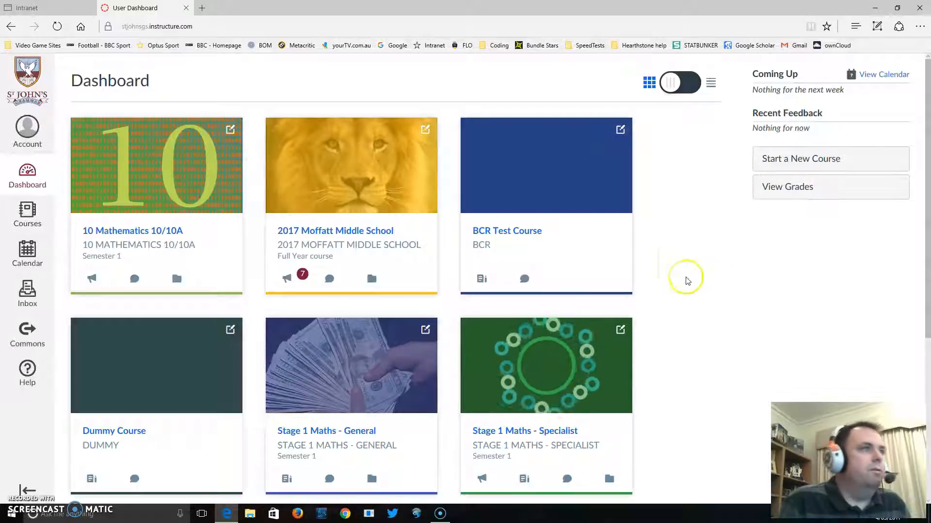
Open the Dummy Course and go to its list of assignments
scroll(173, 397, "down", 2)
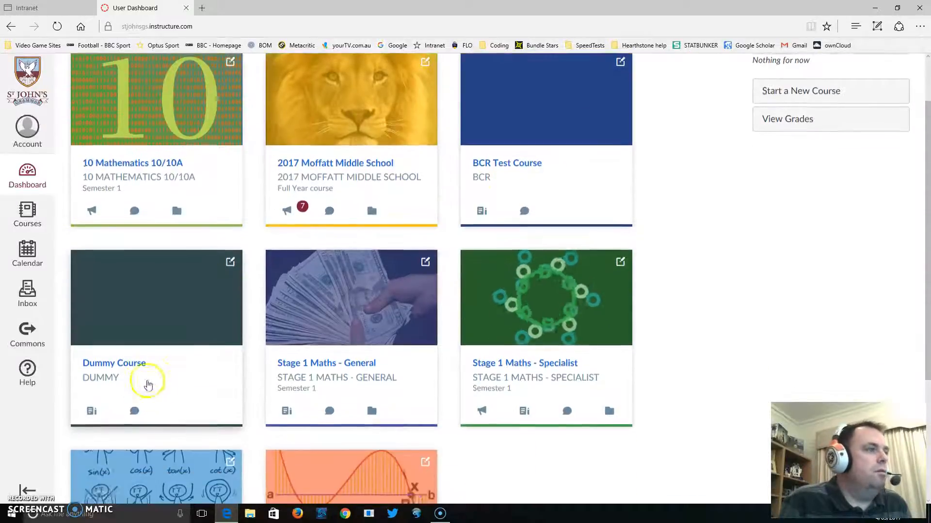
left_click(122, 367)
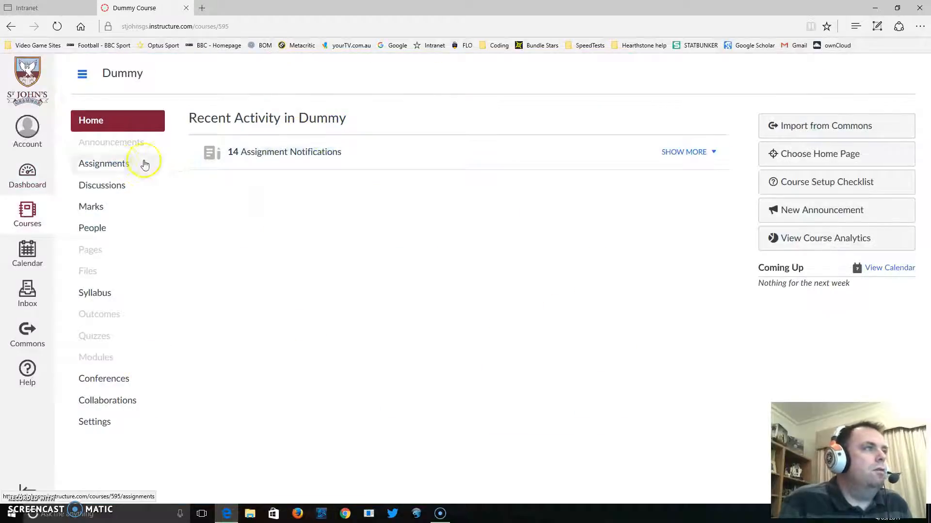
left_click(95, 168)
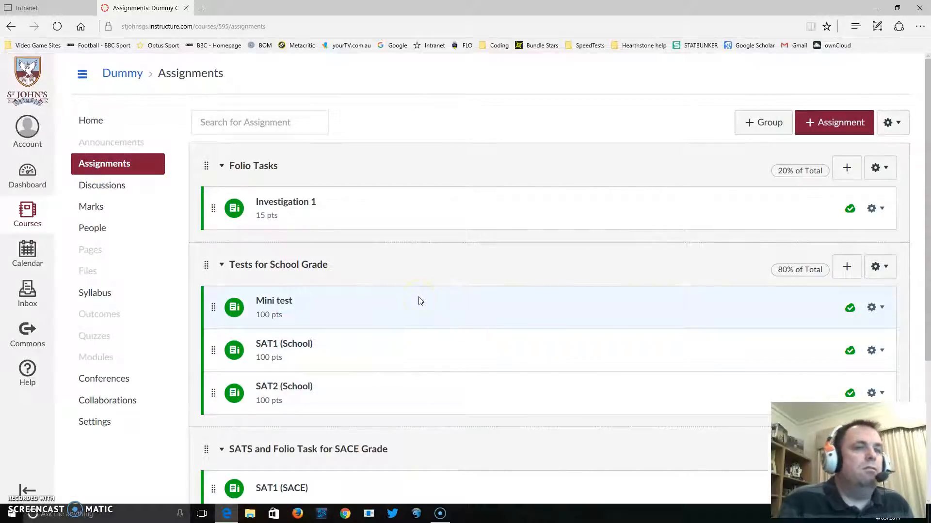
Examine the folio, school test and SACE assignment groups, including the share of the total given to each
scroll(421, 302, "down", 3)
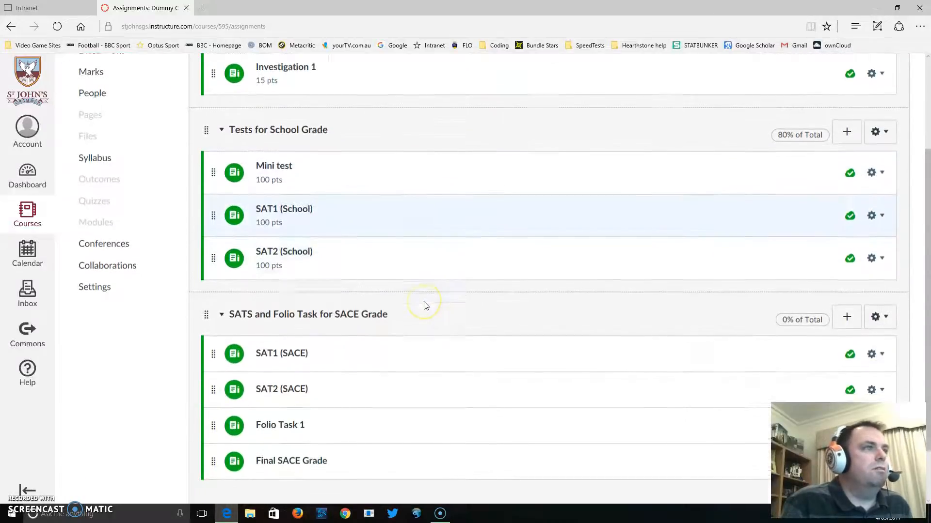
scroll(423, 305, "up", 1)
left_click(311, 100)
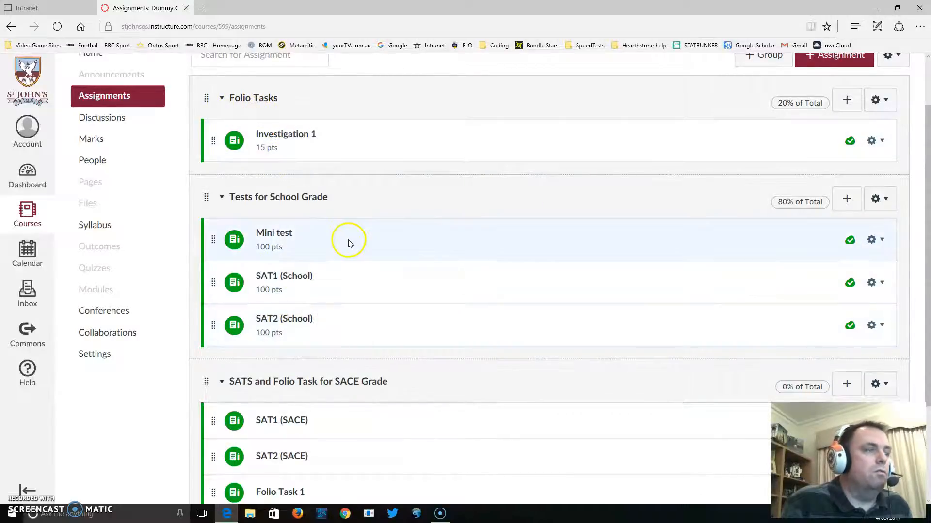
scroll(348, 237, "down", 3)
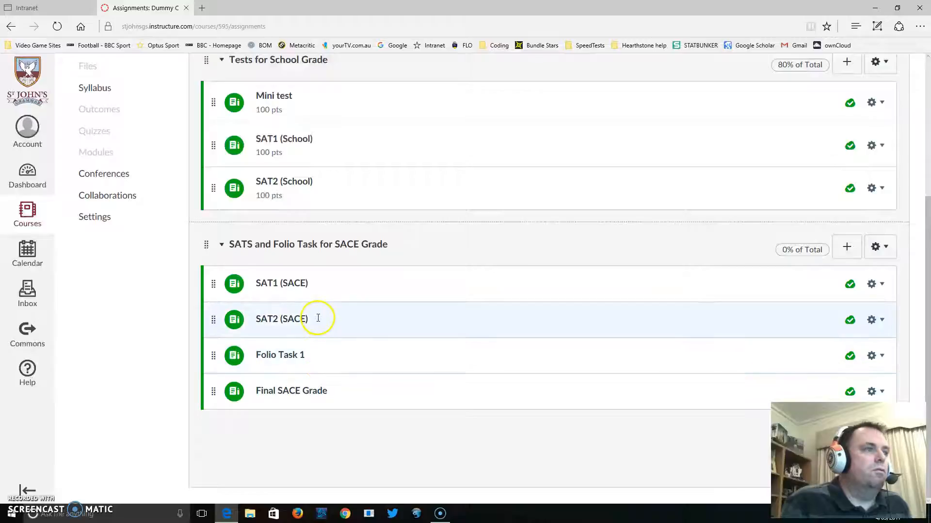
scroll(341, 338, "up", 3)
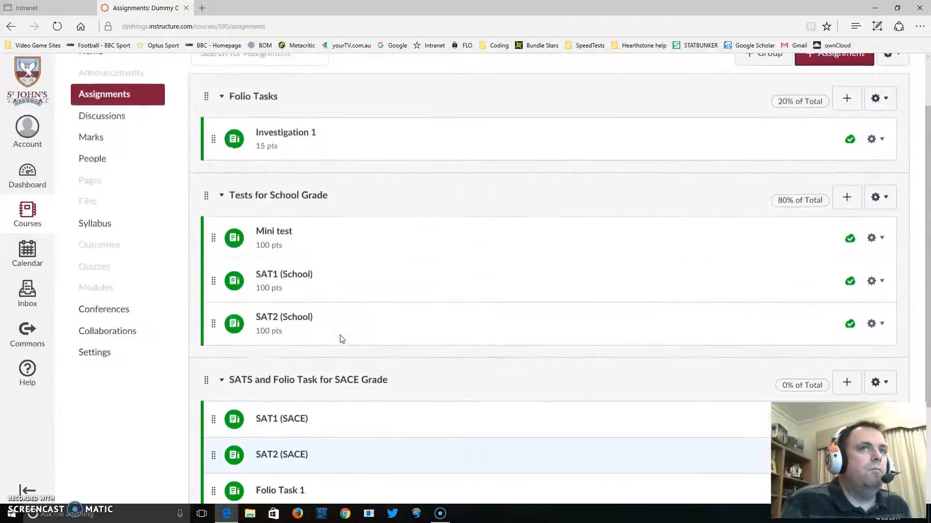
scroll(410, 347, "down", 1)
scroll(410, 347, "up", 1)
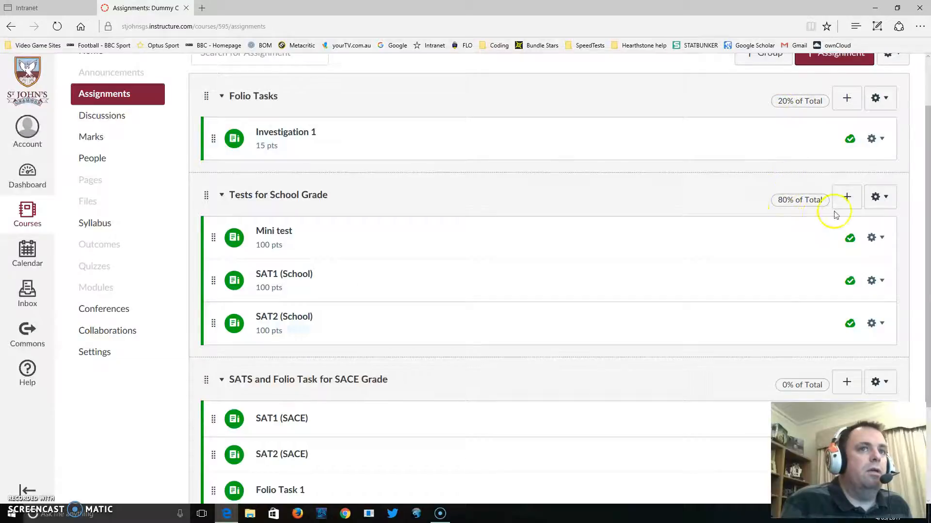
scroll(661, 343, "down", 3)
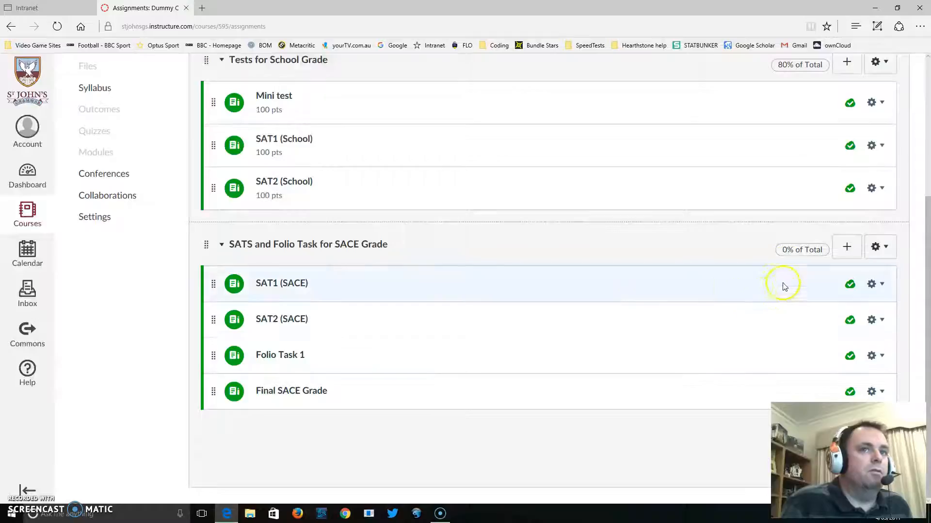
View the weighting settings for the assignment groups and close them without making changes
scroll(695, 266, "up", 5)
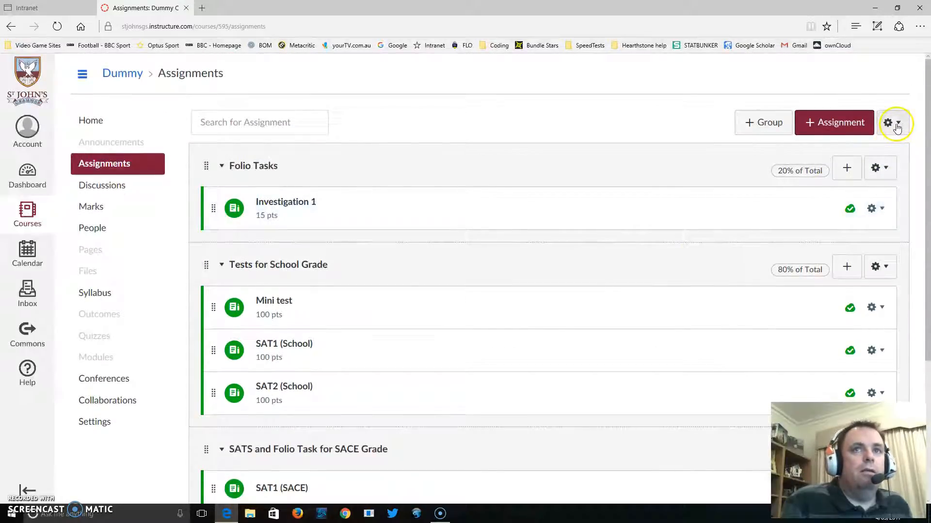
left_click(897, 126)
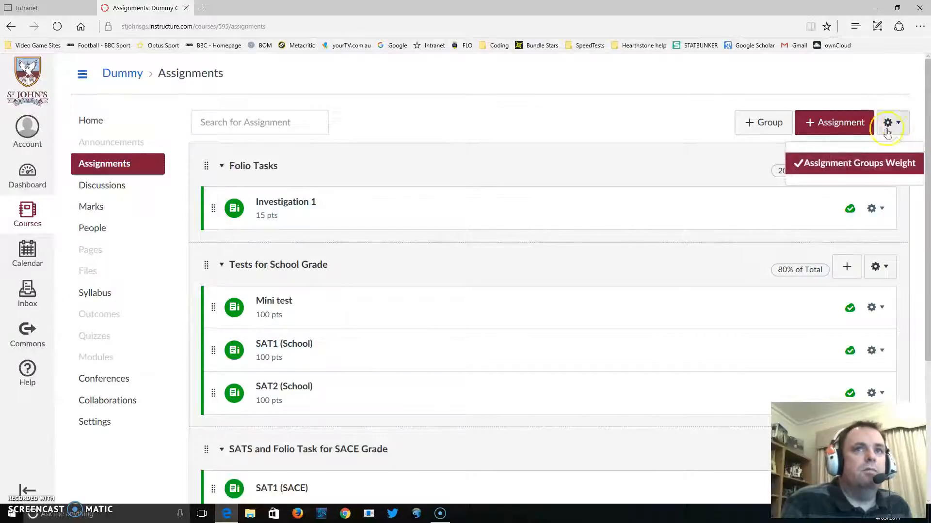
left_click(830, 162)
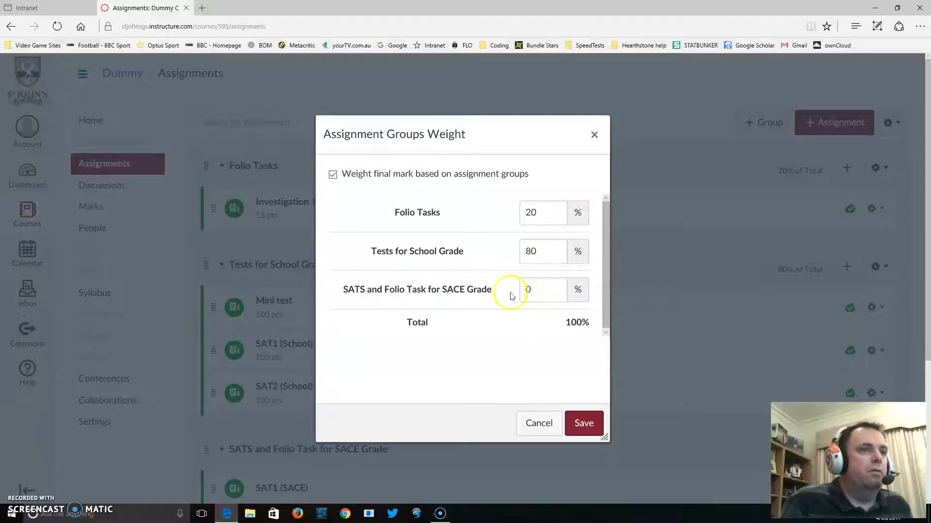
left_click(594, 138)
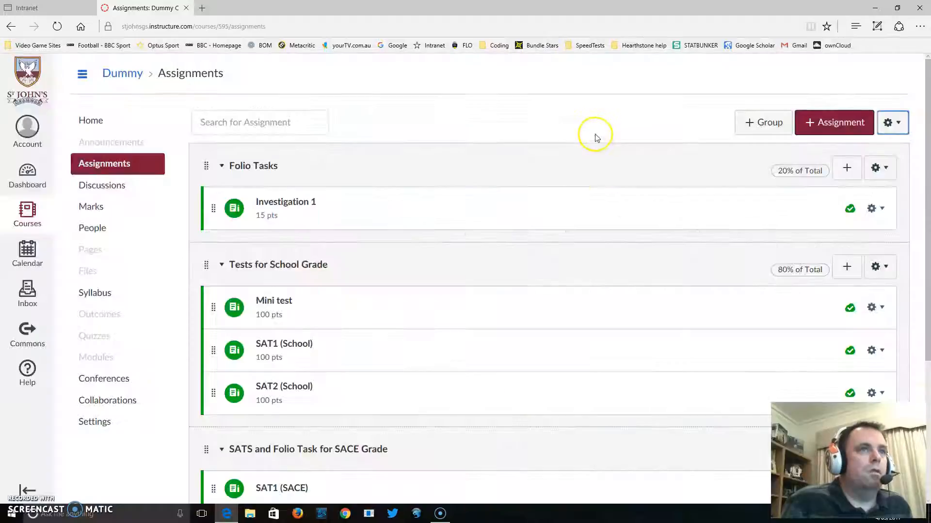
Review which tasks sit in each assignment group and how the school-grade and SACE-grade entries are separated
scroll(502, 206, "down", 1)
scroll(451, 204, "down", 3)
scroll(440, 189, "up", 4)
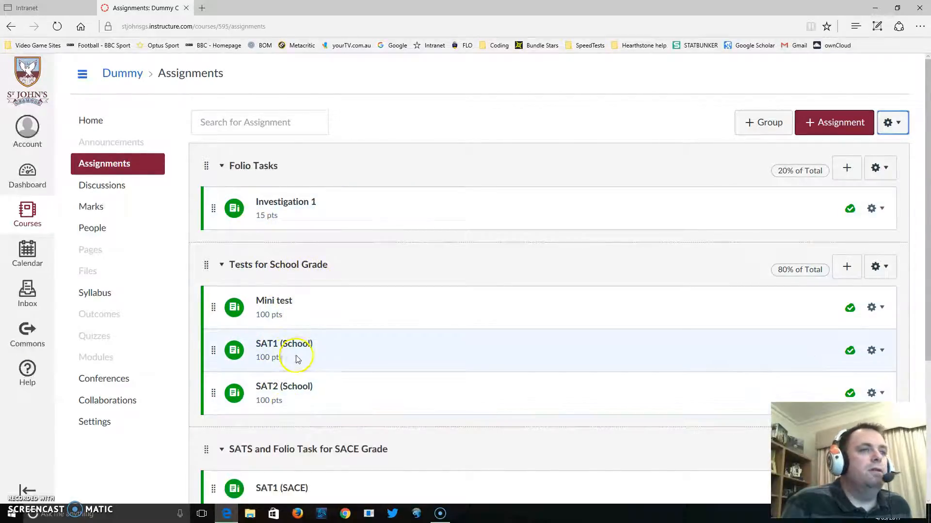
scroll(357, 324, "down", 1)
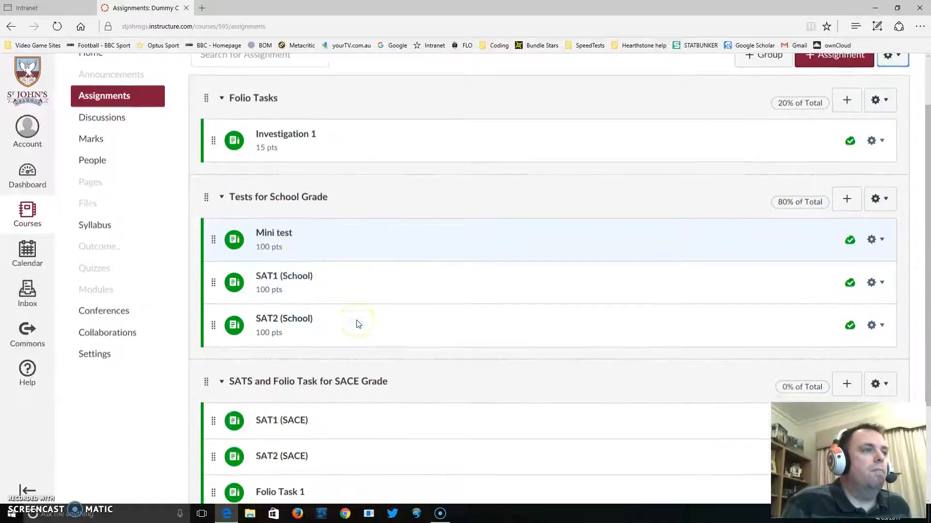
left_click(311, 230)
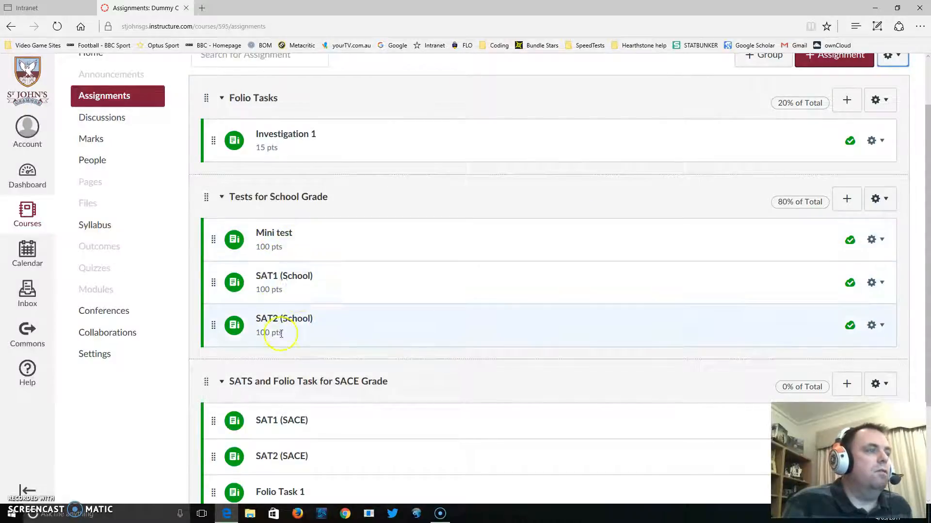
scroll(315, 196, "up", 2)
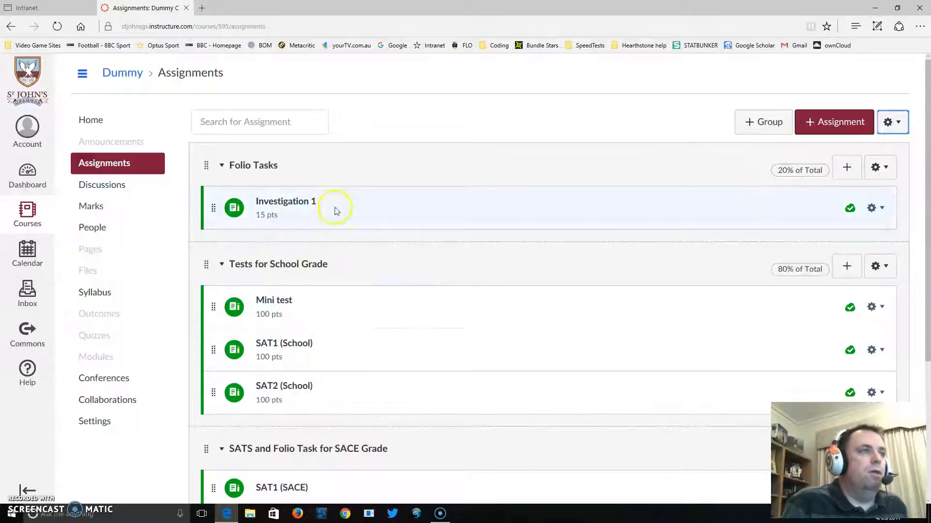
scroll(326, 249, "down", 3)
scroll(328, 254, "down", 1)
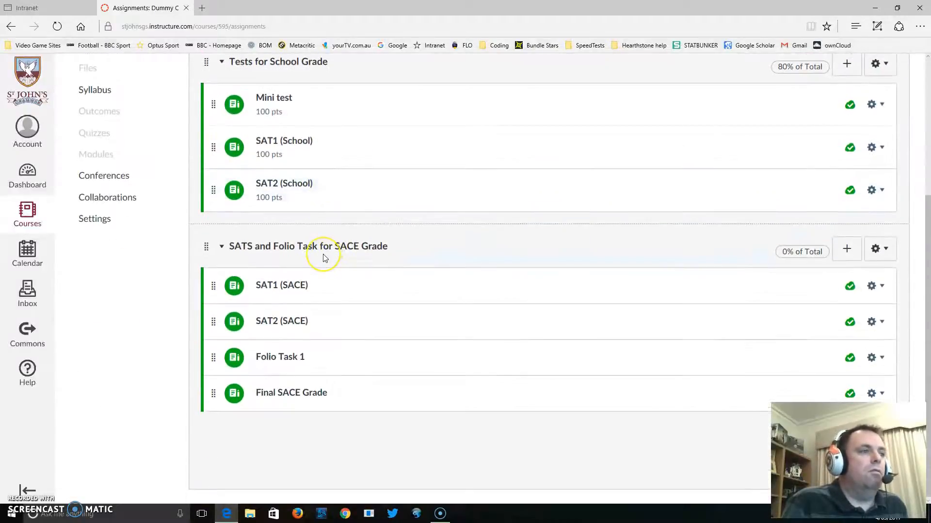
scroll(327, 262, "up", 1)
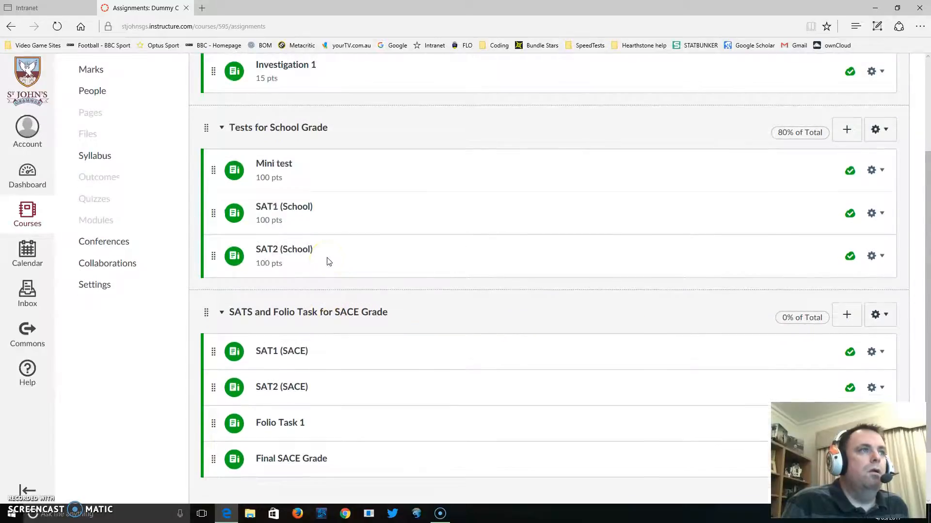
scroll(327, 262, "up", 2)
scroll(410, 266, "down", 1)
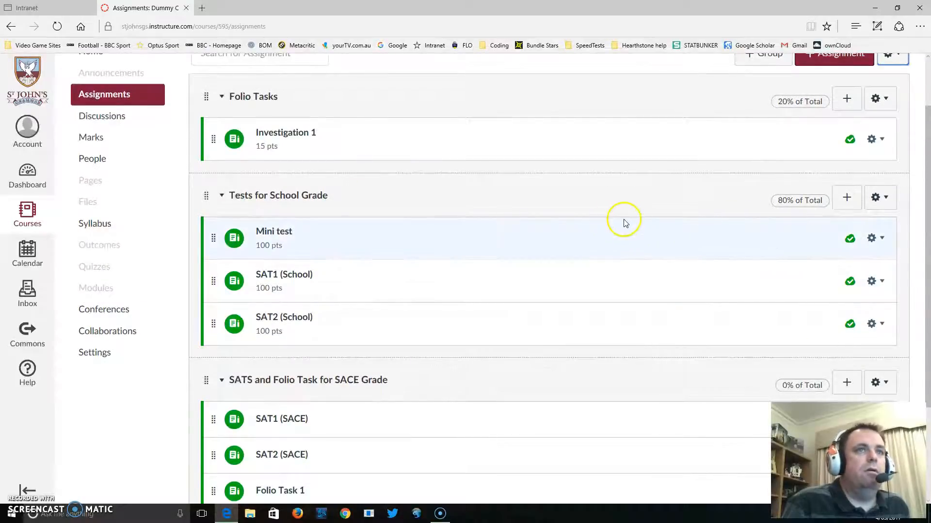
scroll(623, 219, "up", 1)
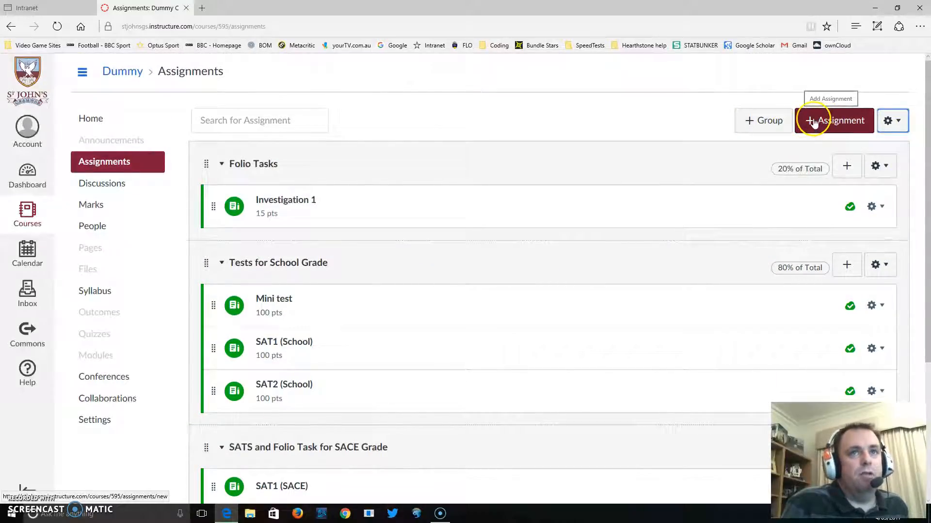
Start a new item of type Assignment in the Tests for School Grade group and name it "test 4"
scroll(819, 212, "down", 1)
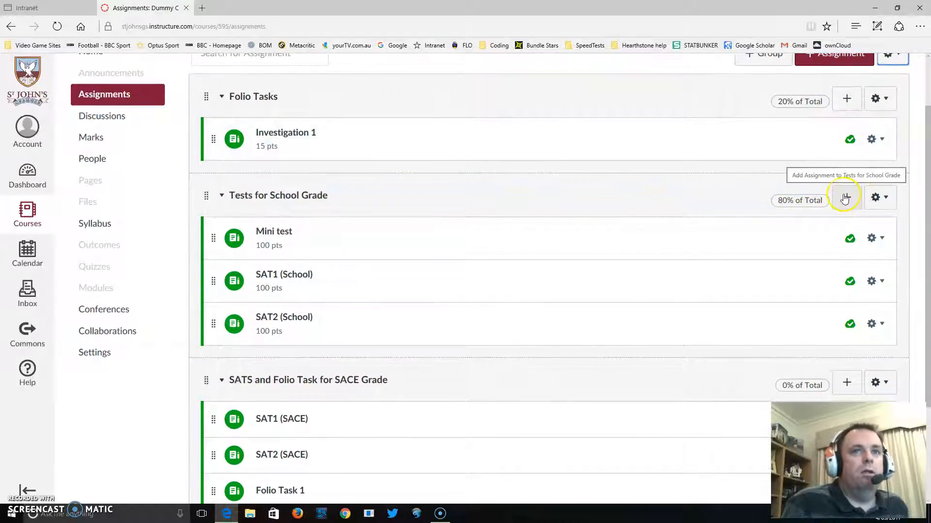
left_click(845, 199)
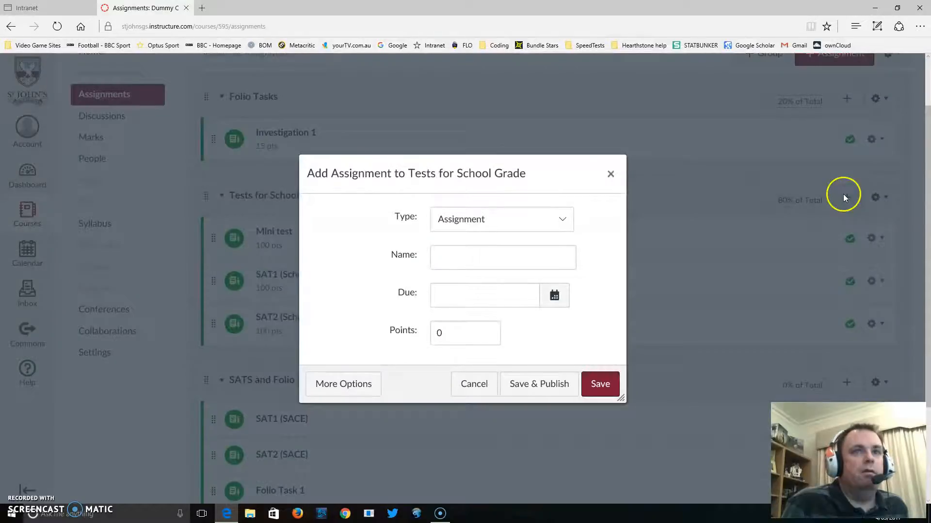
left_click(567, 219)
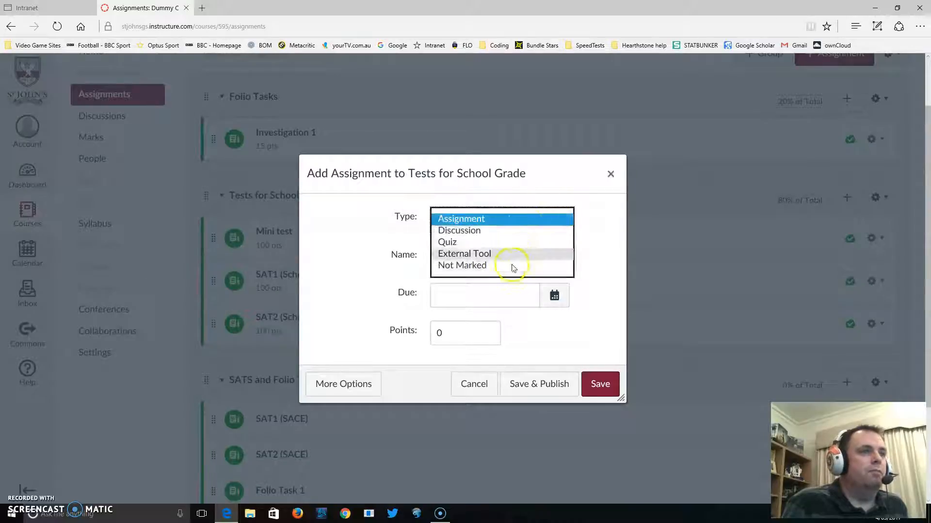
left_click(604, 227)
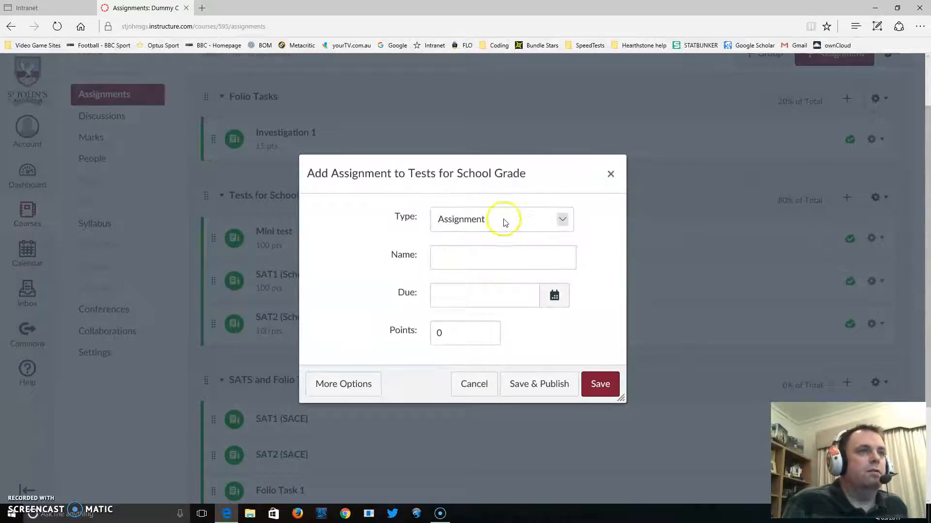
left_click(498, 259)
type("et")
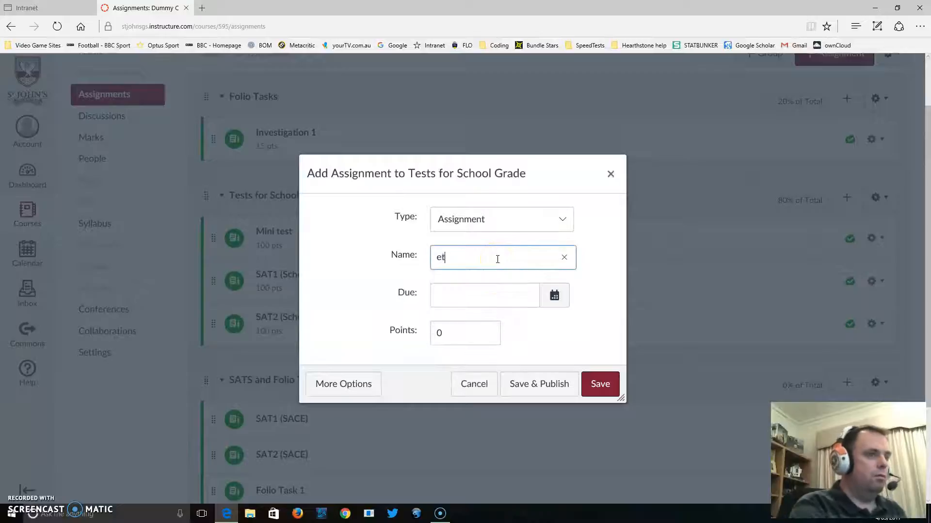
key("BackSpace")
key("BackSpace")
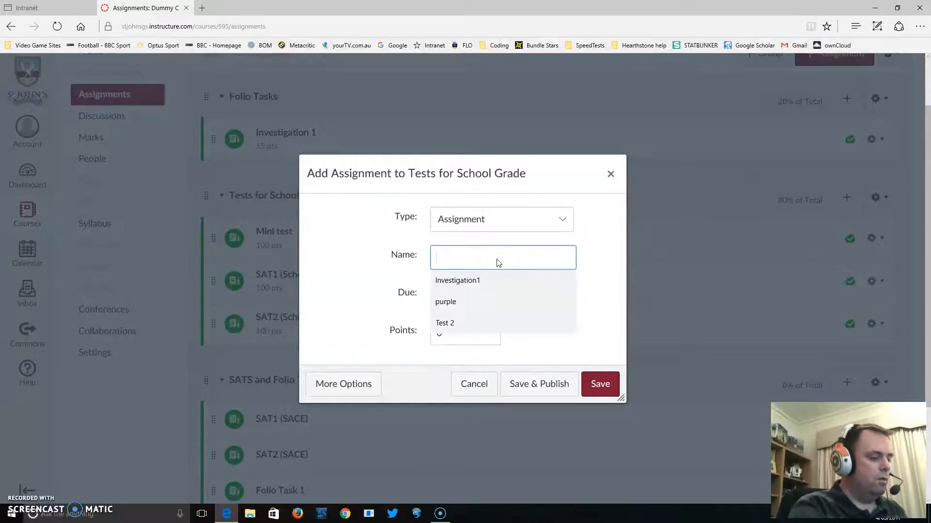
type("test 4")
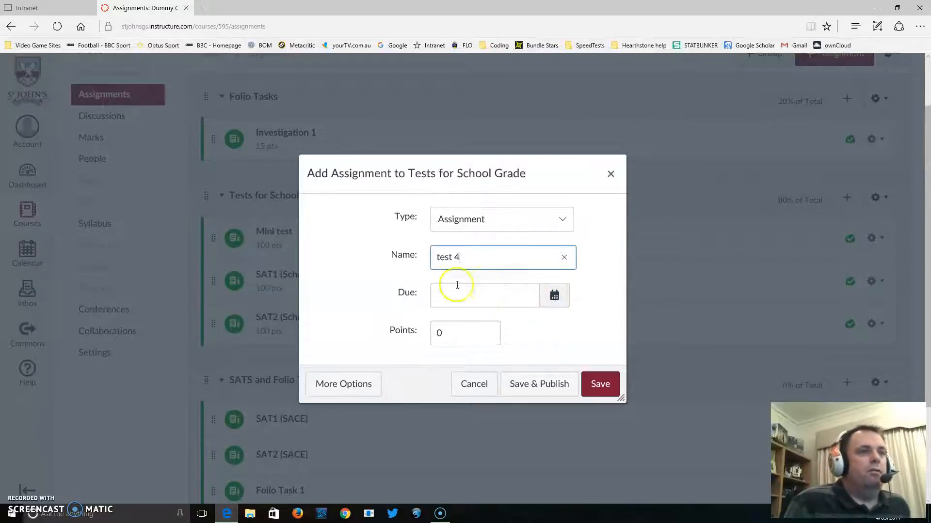
Set the new assignment's points to 100 and open its full editing options
left_click_drag(476, 334, 423, 338)
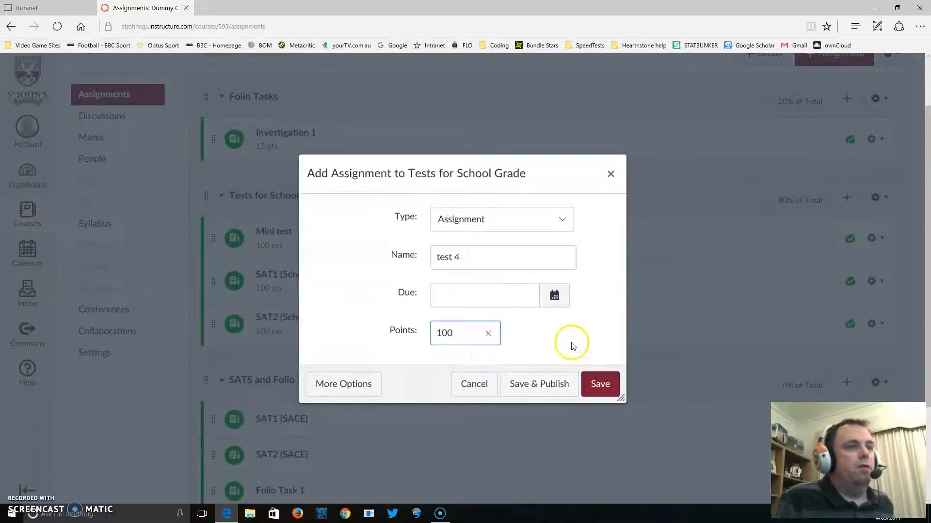
left_click(356, 378)
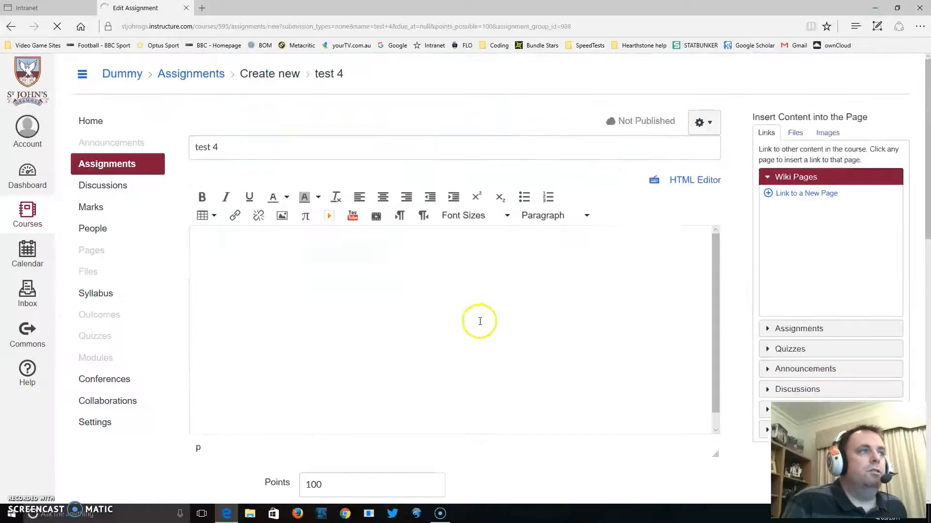
Keep Tests for School Grade as the assignment group for test 4 and choose Percentage as its mark display
scroll(385, 278, "down", 3)
scroll(384, 272, "down", 6)
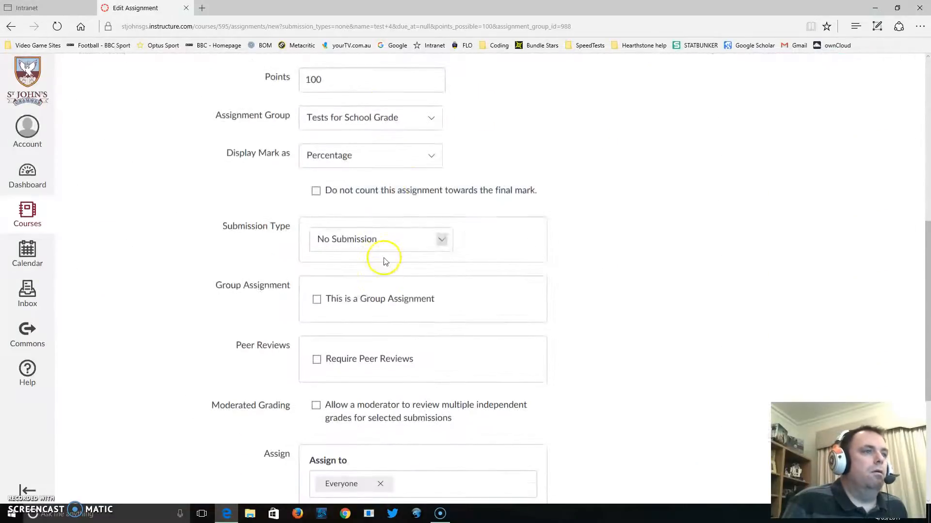
scroll(370, 103, "up", 1)
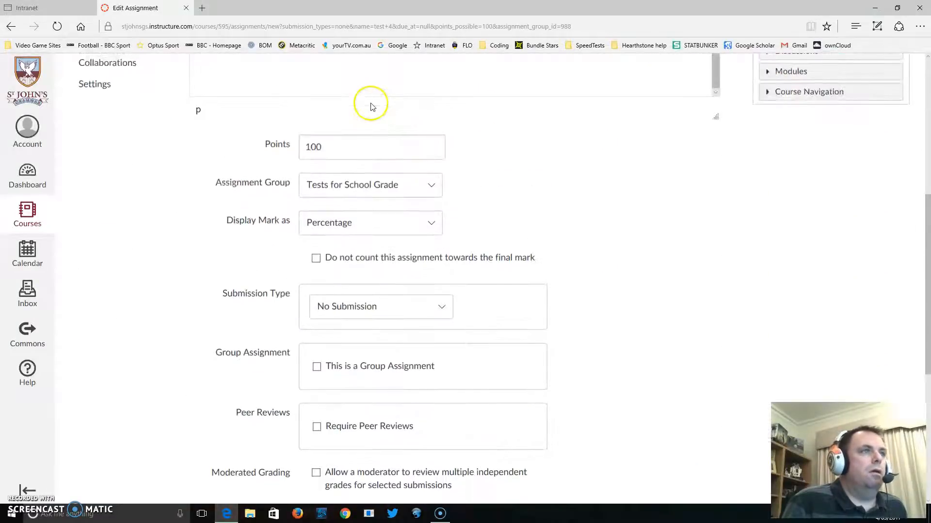
left_click(416, 185)
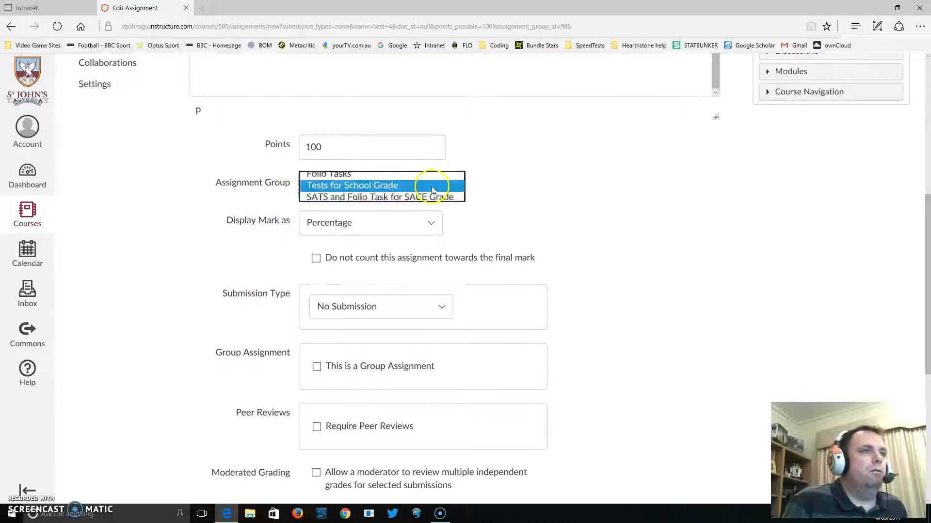
left_click(357, 186)
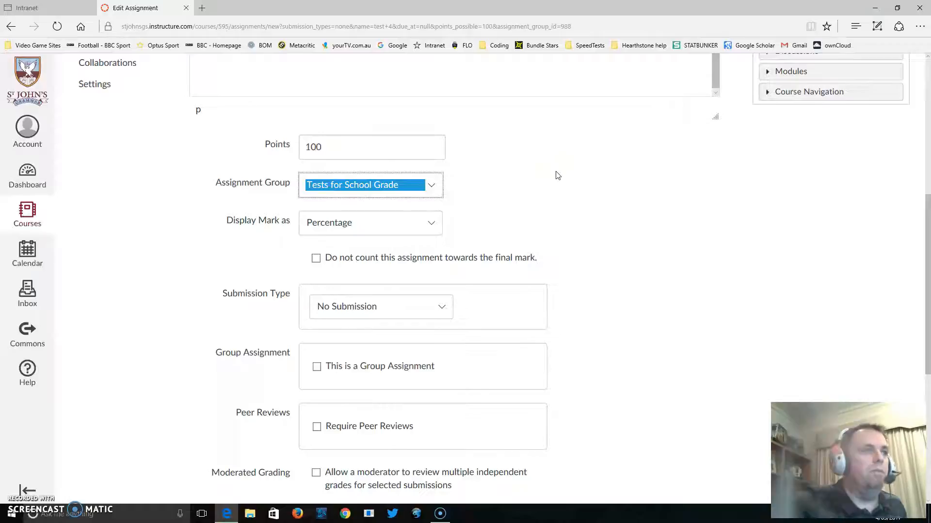
left_click(431, 224)
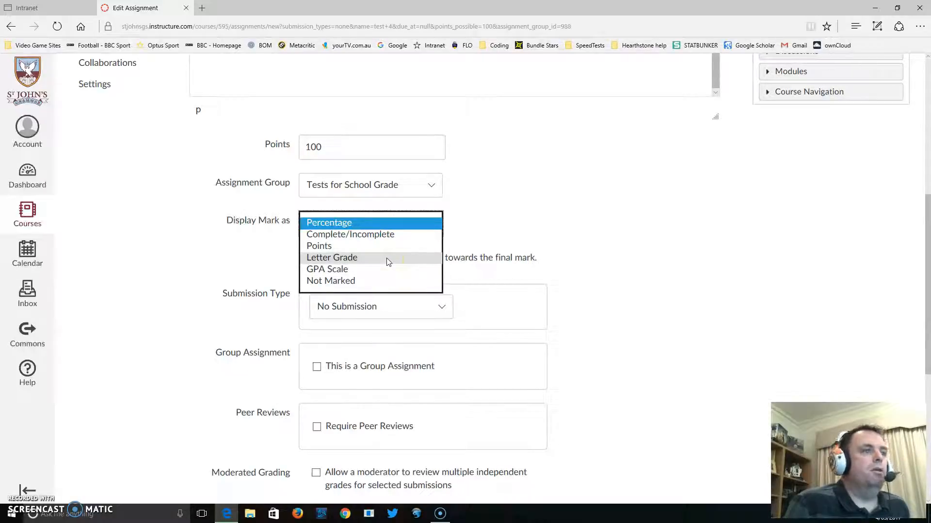
left_click(380, 222)
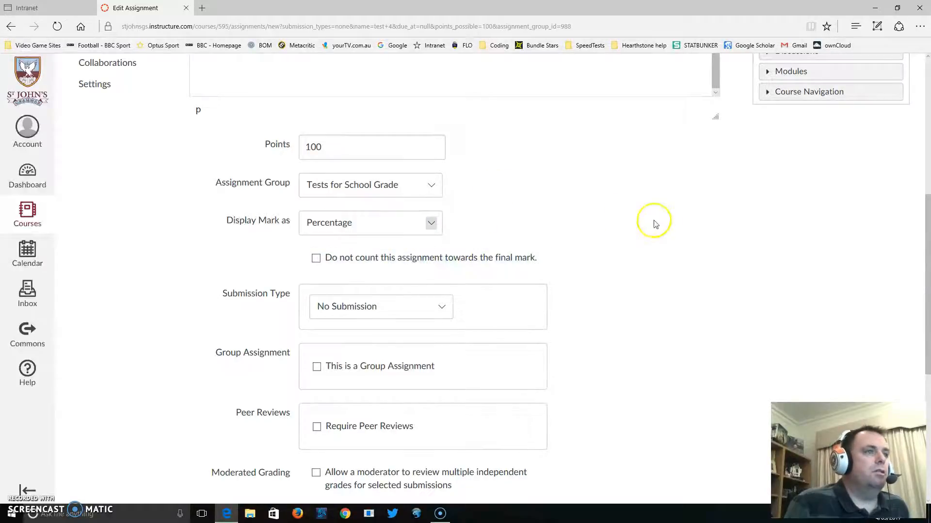
Set the submission type of test 4 to On Paper and look over the other submission options
scroll(630, 228, "down", 2)
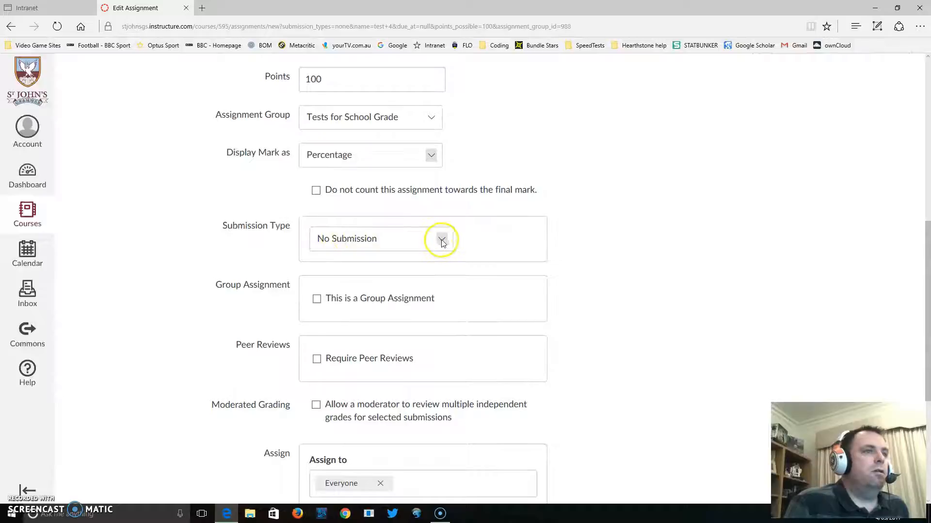
left_click(442, 242)
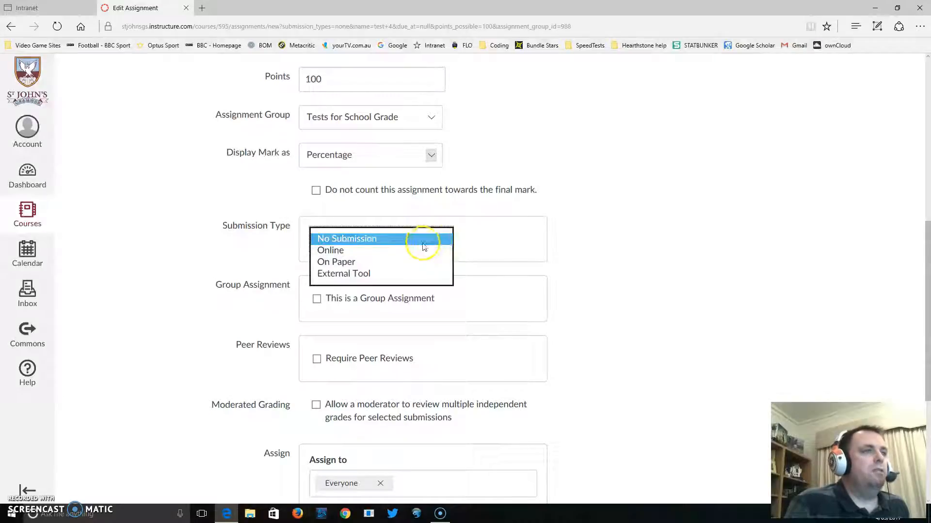
left_click(391, 260)
left_click(493, 234)
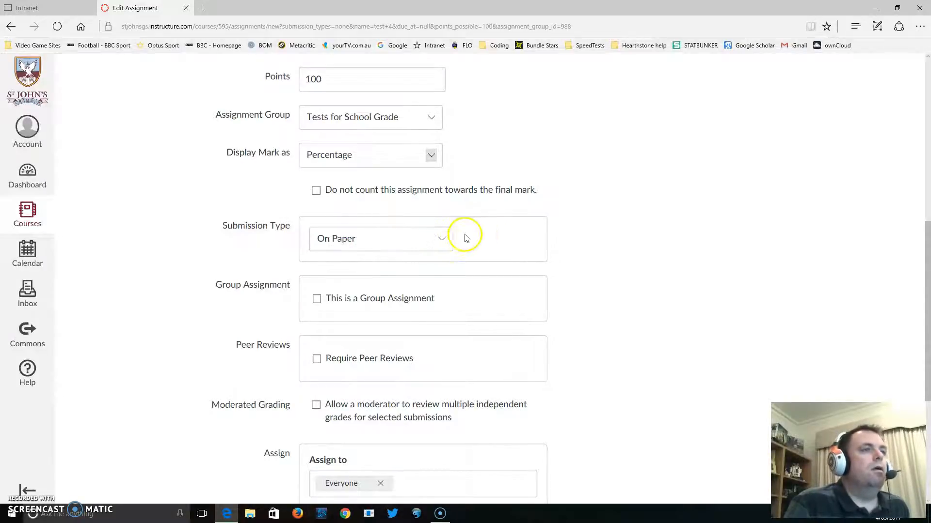
left_click(441, 239)
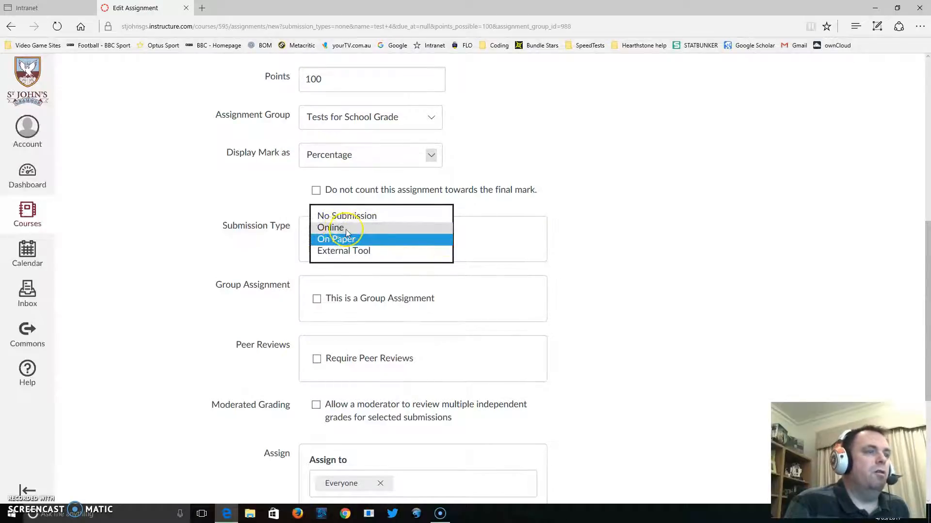
left_click(515, 248)
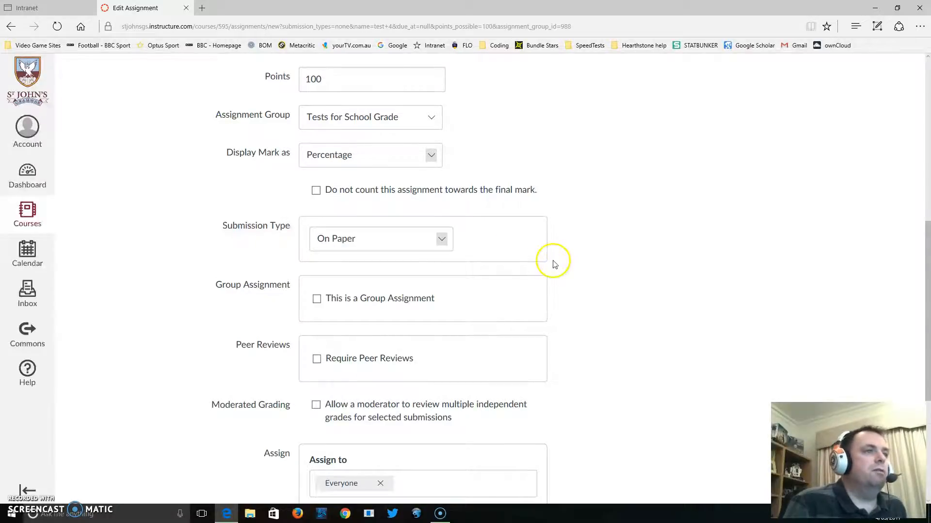
Review the remaining options, from final-mark counting to due and availability dates, and save test 4 without publishing it
scroll(556, 262, "down", 1)
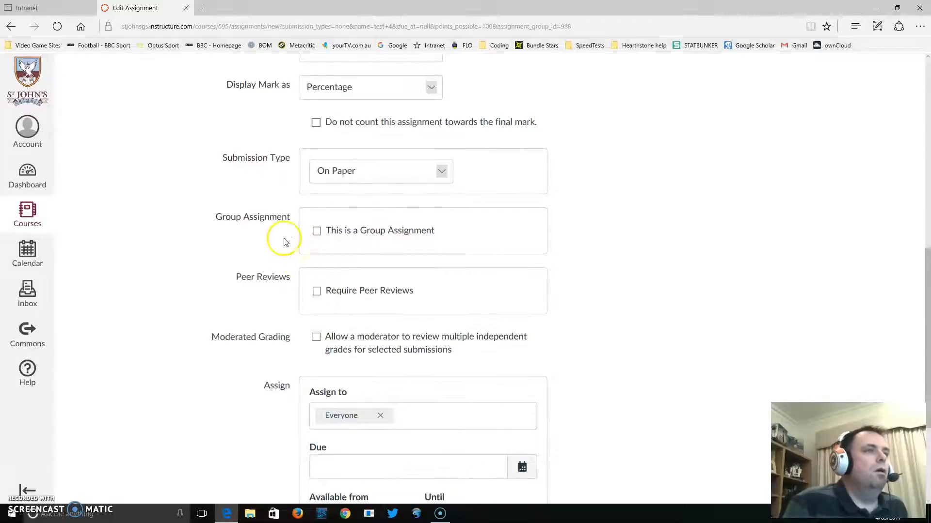
scroll(603, 239, "down", 1)
scroll(603, 239, "up", 3)
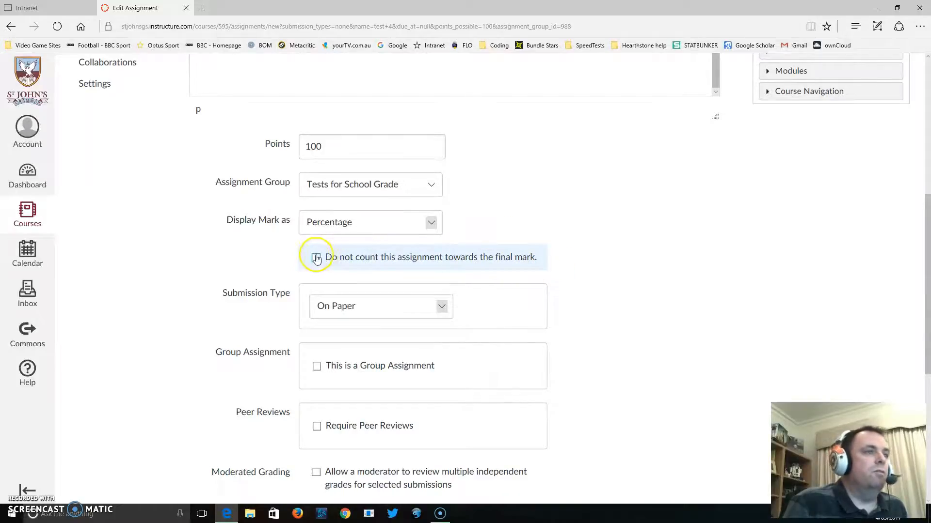
scroll(601, 277, "down", 5)
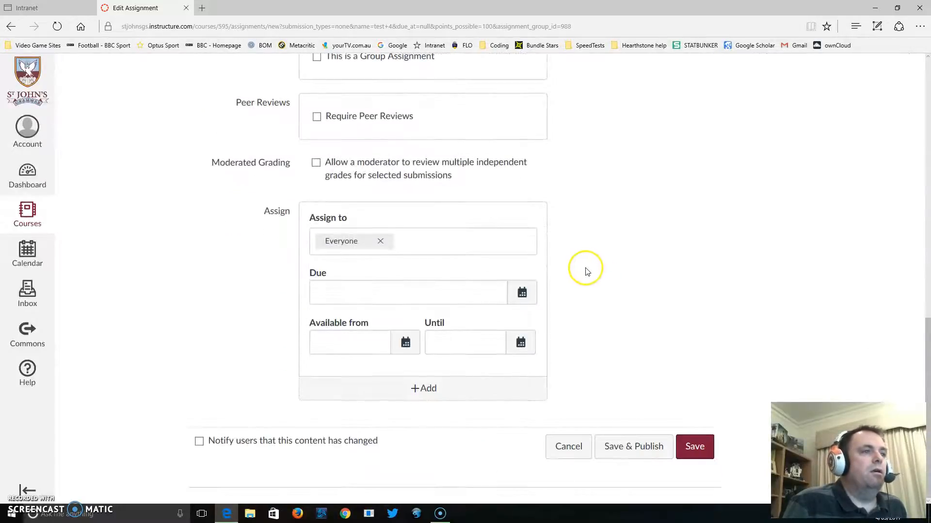
scroll(604, 343, "up", 1)
scroll(605, 344, "down", 1)
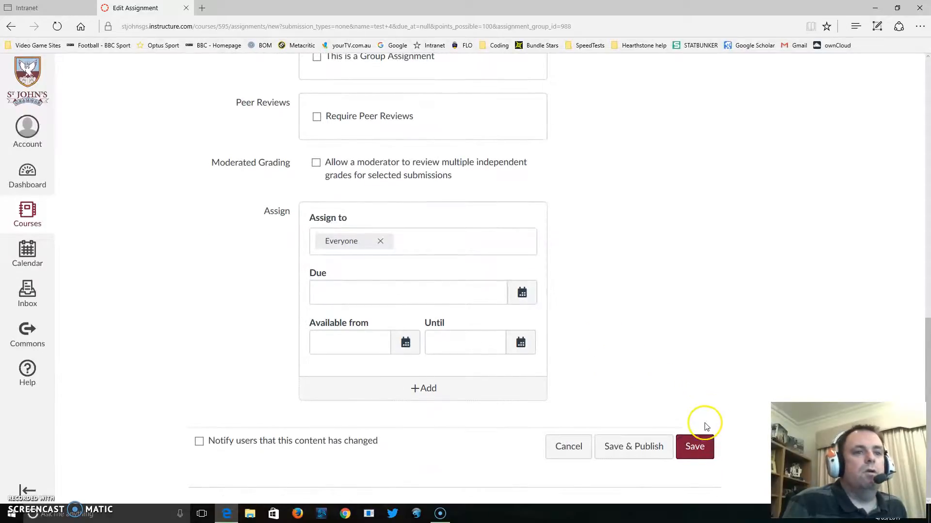
left_click(694, 447)
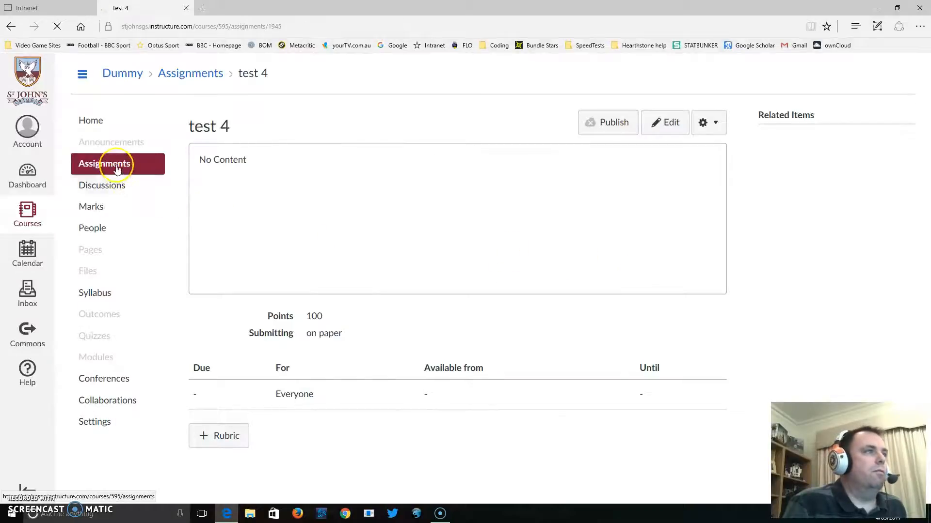
Return to the course's assignment list and delete test 4 from the Tests for School Grade group
scroll(446, 339, "down", 3)
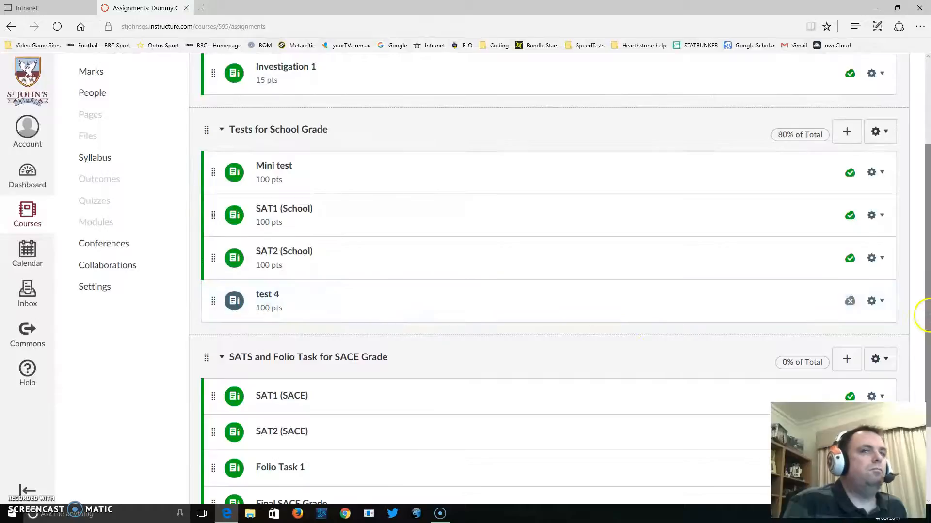
left_click(882, 302)
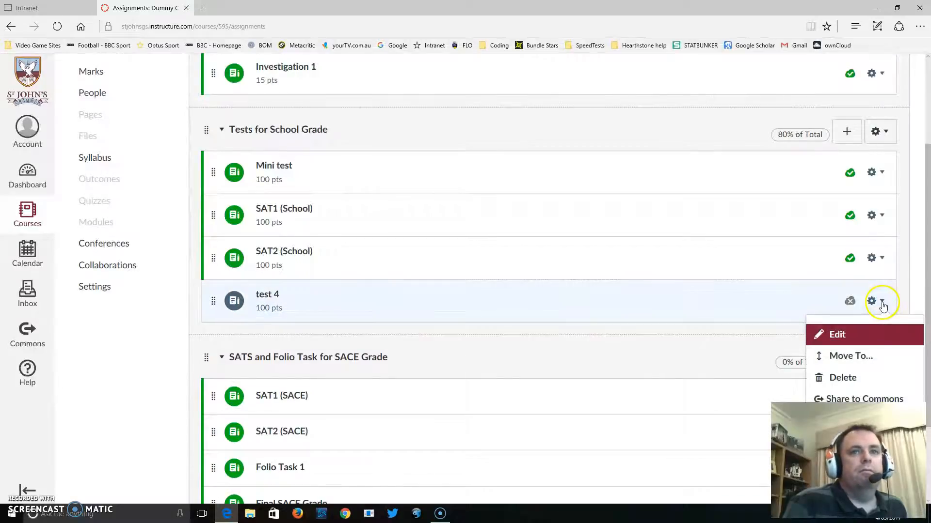
left_click(850, 379)
left_click(424, 275)
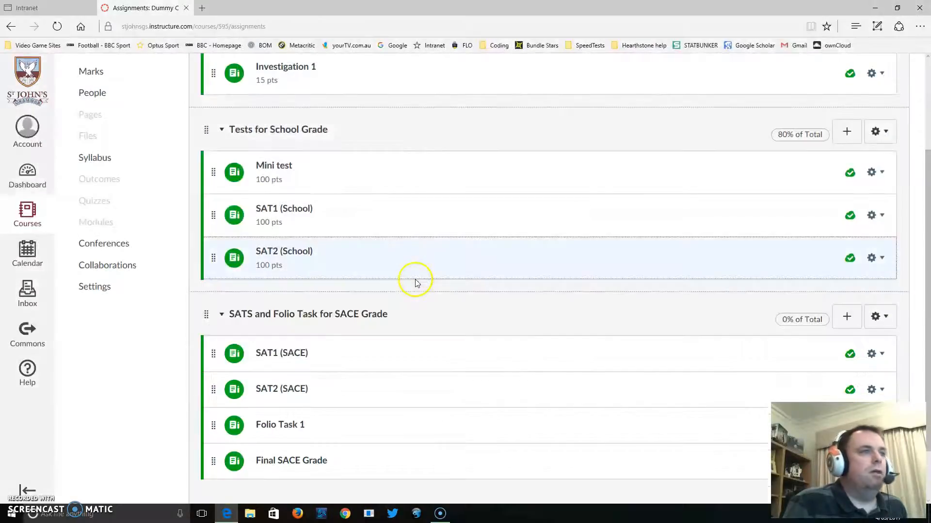
Open the course's Marks gradebook and slightly narrow the Student Name column so the Total column fits
scroll(181, 250, "up", 3)
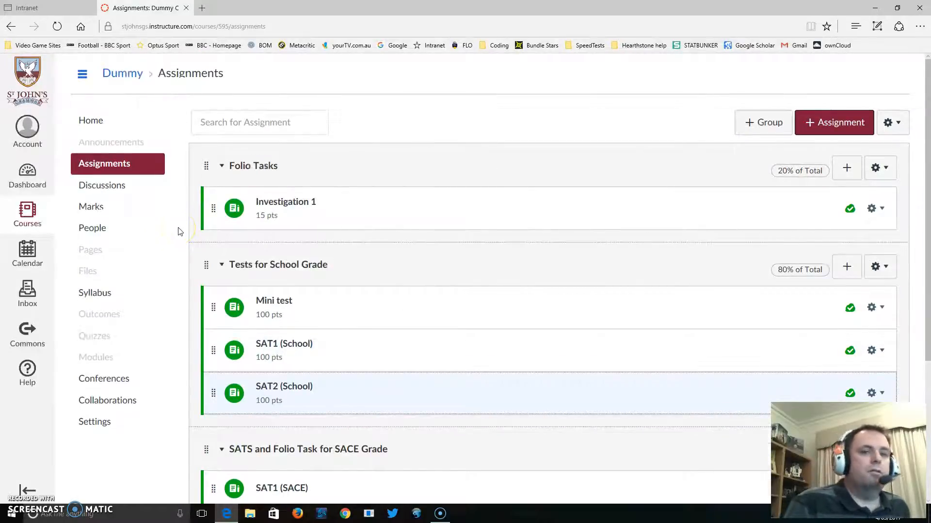
left_click(95, 205)
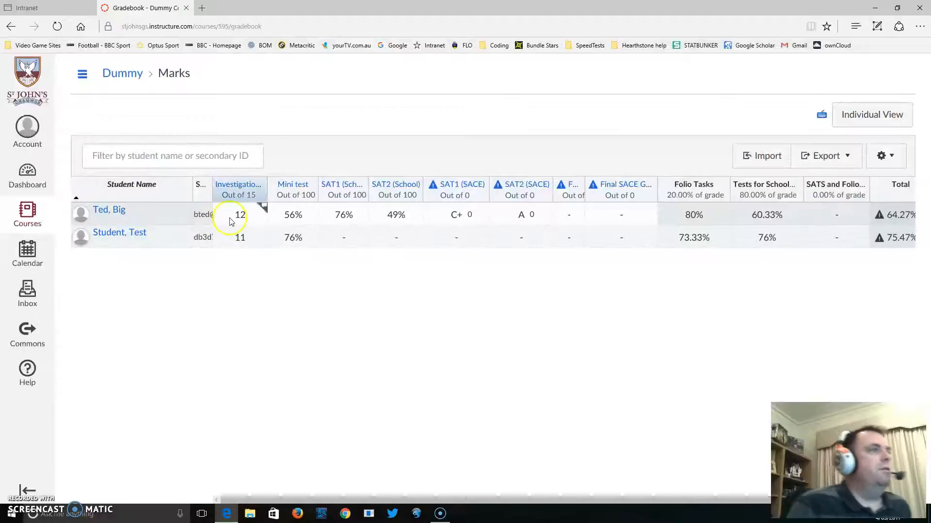
left_click_drag(191, 198, 179, 198)
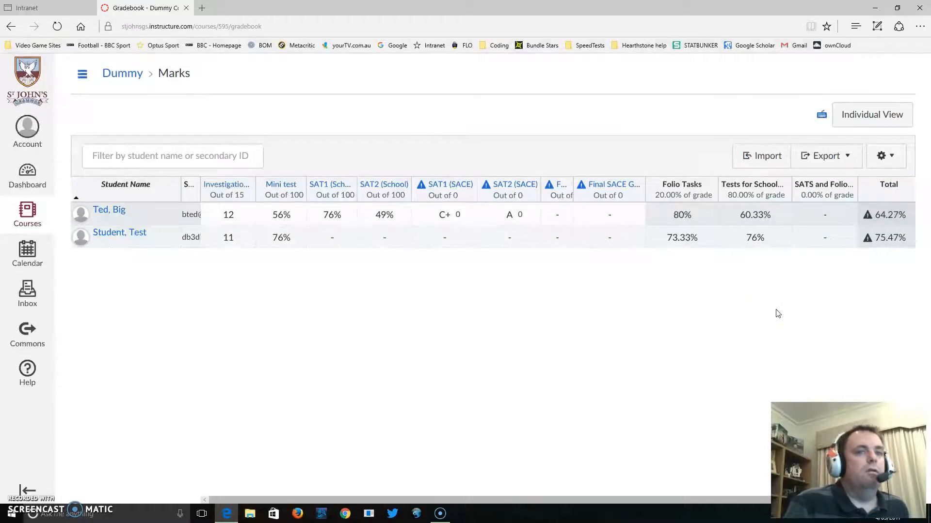
left_click(832, 333)
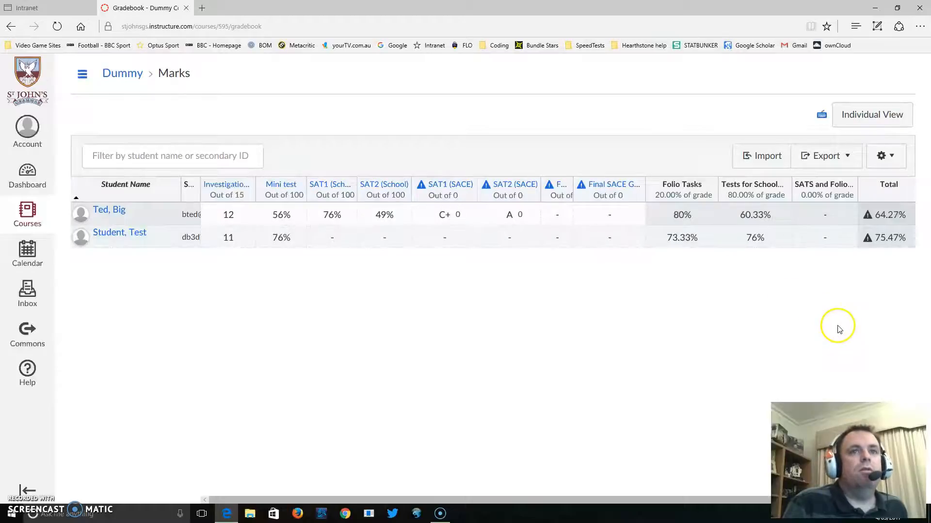